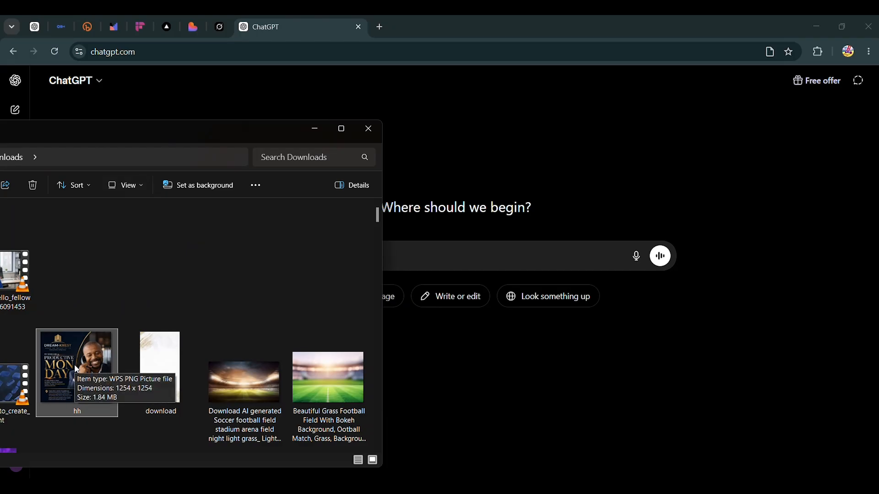
Attach the hh flyer image and ask ChatGPT to generate a prompt that will create this kind of design for me.
{"action": "left_click_drag", "start_coordinate": [73, 365], "coordinate": [520, 250]}
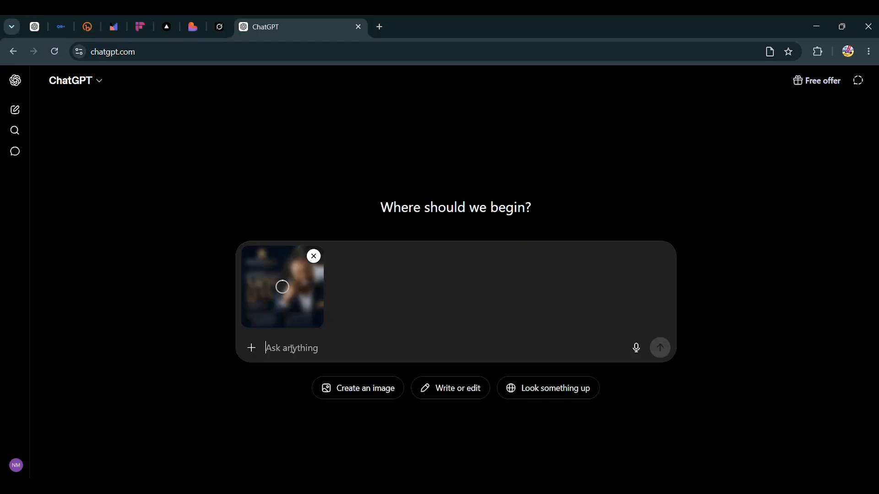
{"action": "type", "text": "create"}
{"action": "key", "text": "BackSpace"}
{"action": "key", "text": "BackSpace"}
{"action": "key", "text": "BackSpace"}
{"action": "key", "text": "BackSpace"}
{"action": "key", "text": "BackSpace"}
{"action": "type", "text": "generate "}
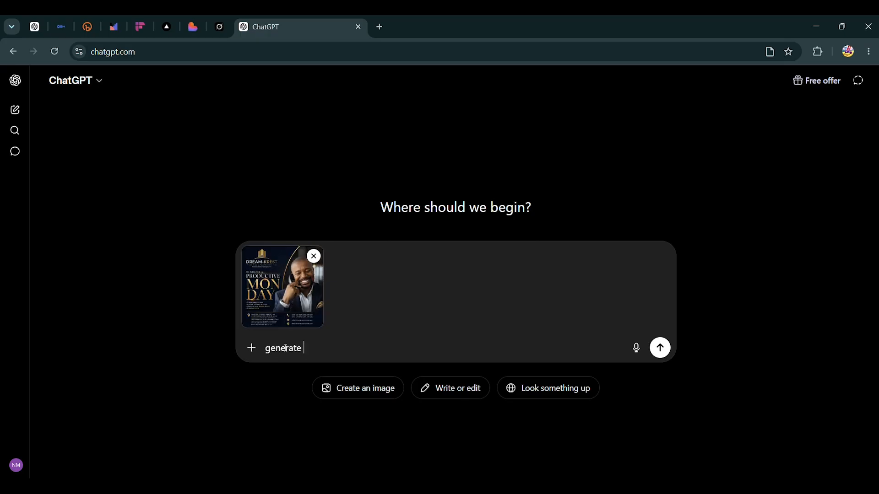
{"action": "type", "text": "a prompt that will"}
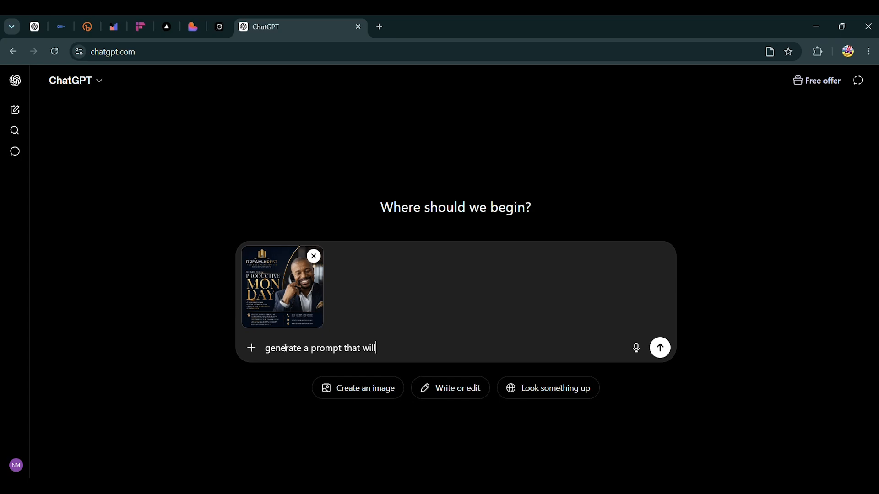
{"action": "type", "text": " create this kind of"}
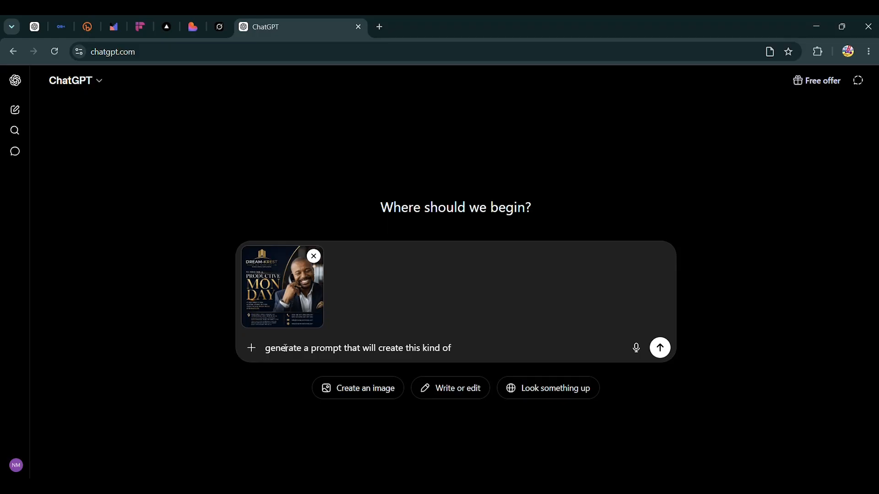
{"action": "type", "text": " dea="}
{"action": "key", "text": "BackSpace"}
{"action": "type", "text": "sign for me"}
{"action": "left_click", "coordinate": [660, 348]}
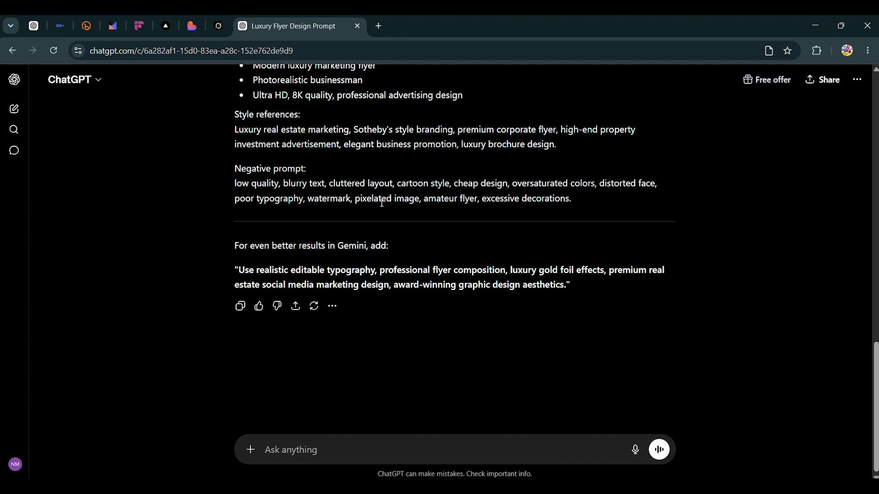
Select the whole generated prompt text, from "PROMPT:" through the negative prompt.
{"action": "scroll", "coordinate": [382, 203], "scroll_direction": "up", "scroll_amount": 15}
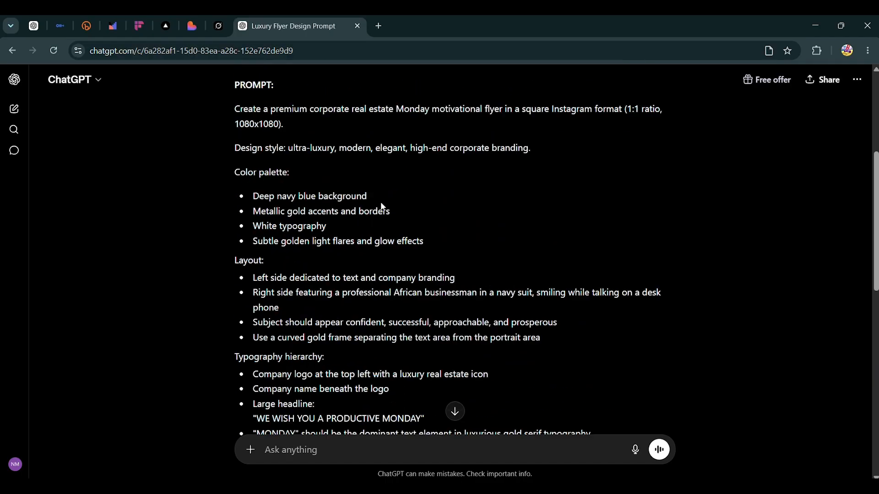
{"action": "scroll", "coordinate": [382, 203], "scroll_direction": "up", "scroll_amount": 2}
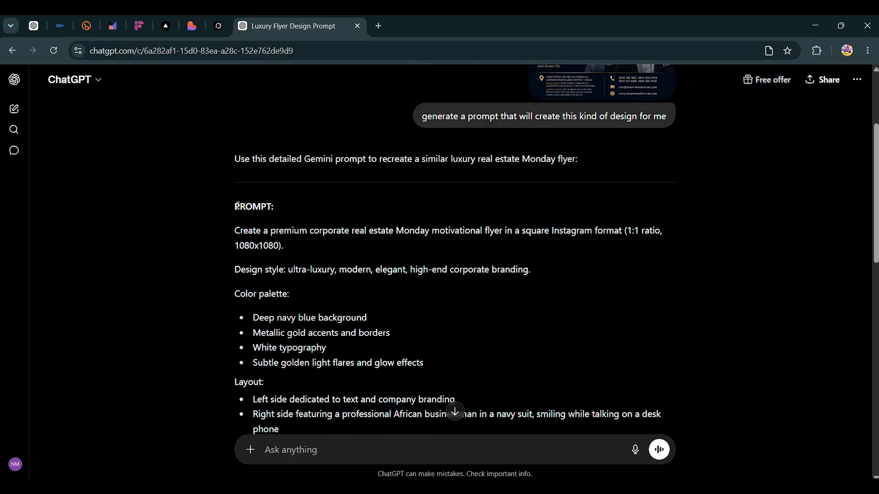
{"action": "left_click_drag", "start_coordinate": [235, 206], "coordinate": [350, 333]}
{"action": "scroll", "coordinate": [351, 333], "scroll_direction": "down", "scroll_amount": 4}
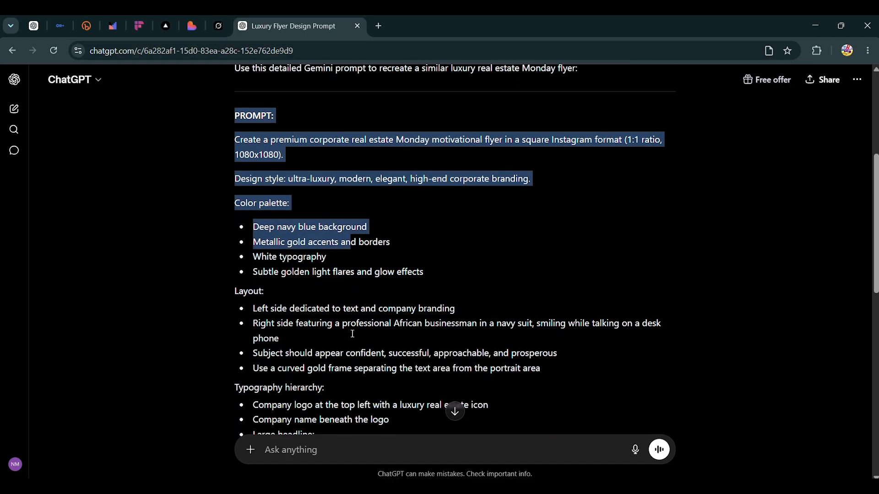
{"action": "scroll", "coordinate": [353, 334], "scroll_direction": "down", "scroll_amount": 3}
{"action": "left_click_drag", "start_coordinate": [352, 334], "coordinate": [415, 428]}
{"action": "scroll", "coordinate": [413, 424], "scroll_direction": "down", "scroll_amount": 7}
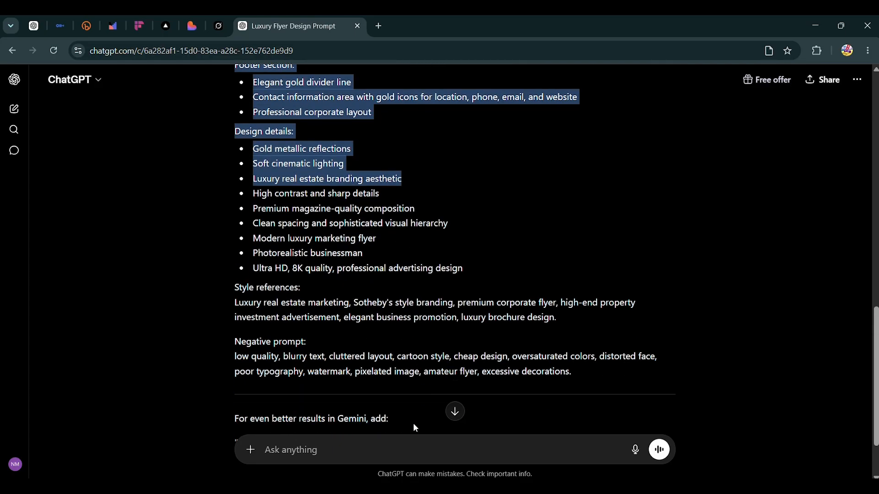
{"action": "left_click_drag", "start_coordinate": [416, 427], "coordinate": [561, 286]}
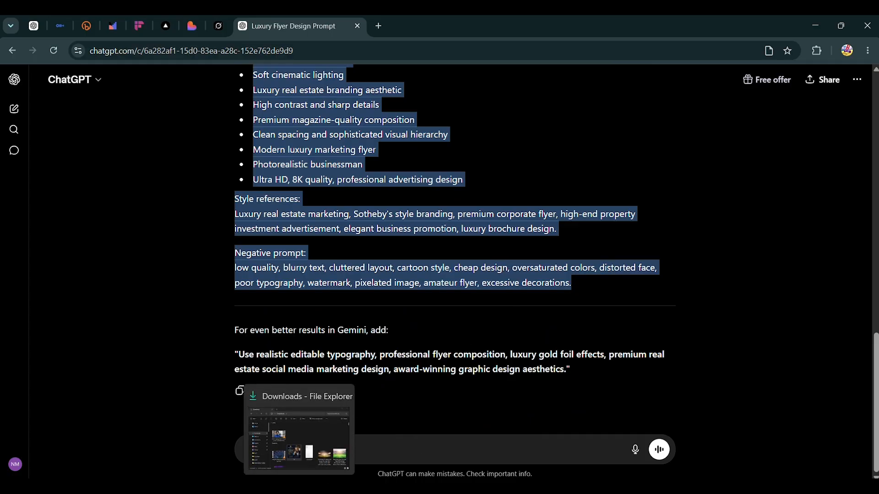
Switch to Gemini, start a new chat in Create image mode, and paste and submit the copied flyer prompt.
{"action": "left_click", "coordinate": [322, 486]}
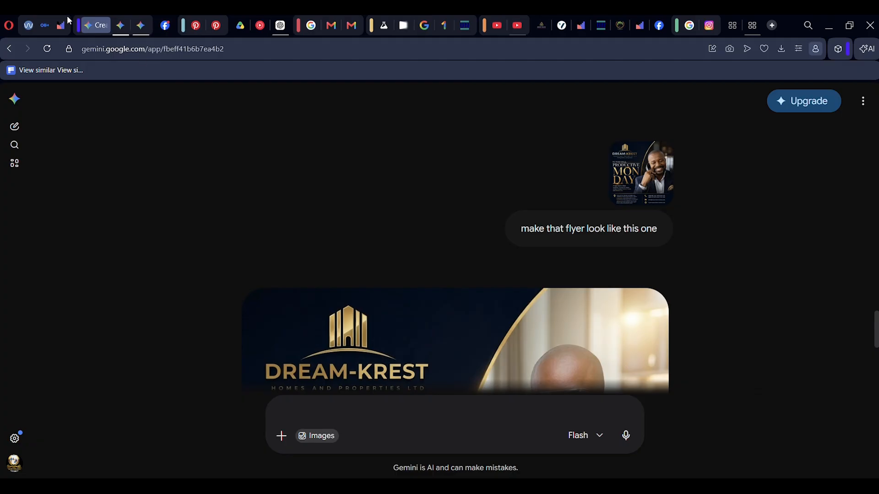
{"action": "left_click", "coordinate": [11, 101]}
{"action": "left_click", "coordinate": [36, 124]}
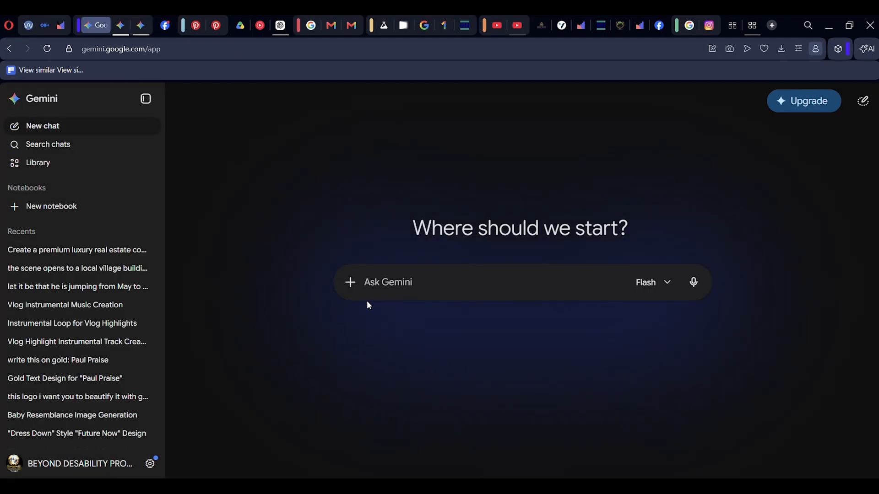
{"action": "left_click", "coordinate": [351, 283]}
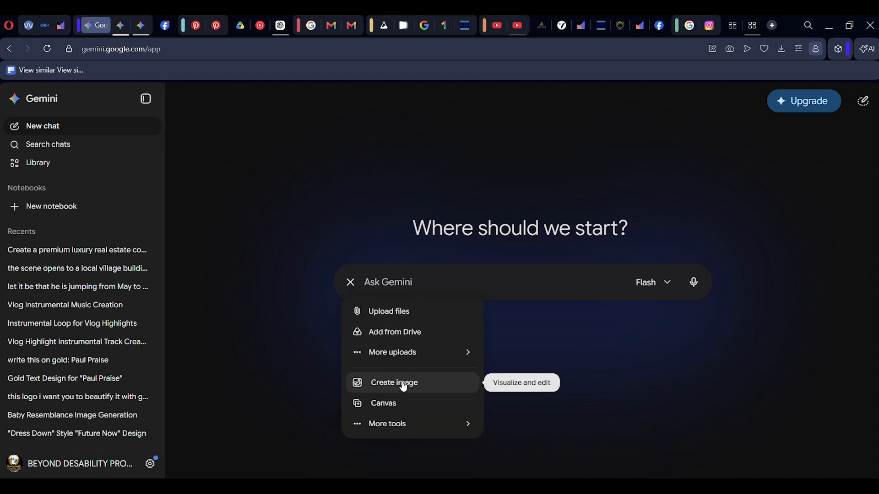
{"action": "left_click", "coordinate": [403, 385]}
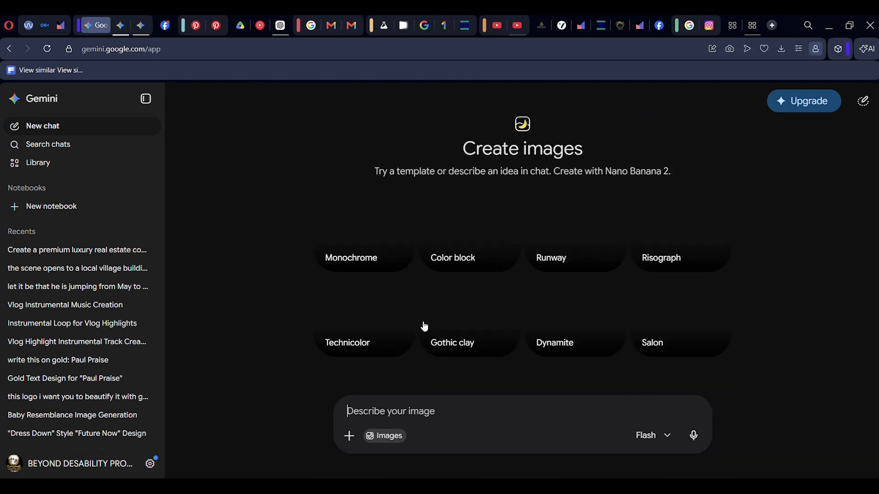
{"action": "key", "text": "ctrl+v"}
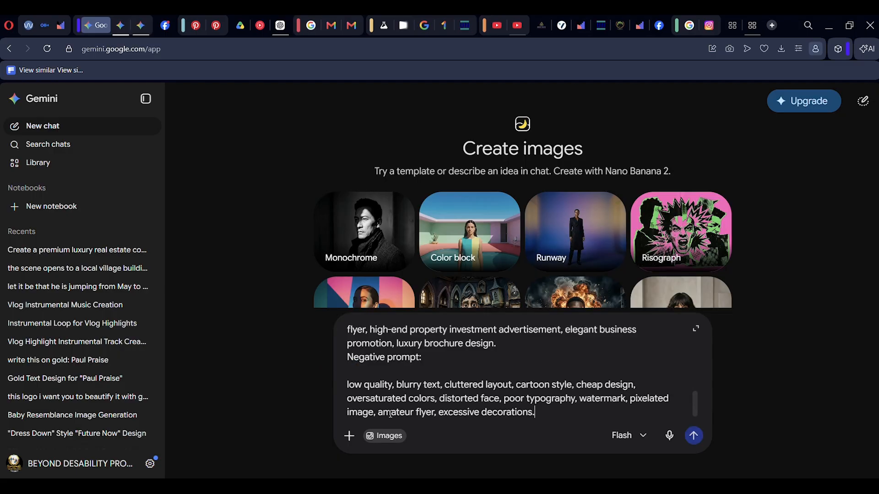
{"action": "left_click", "coordinate": [693, 435]}
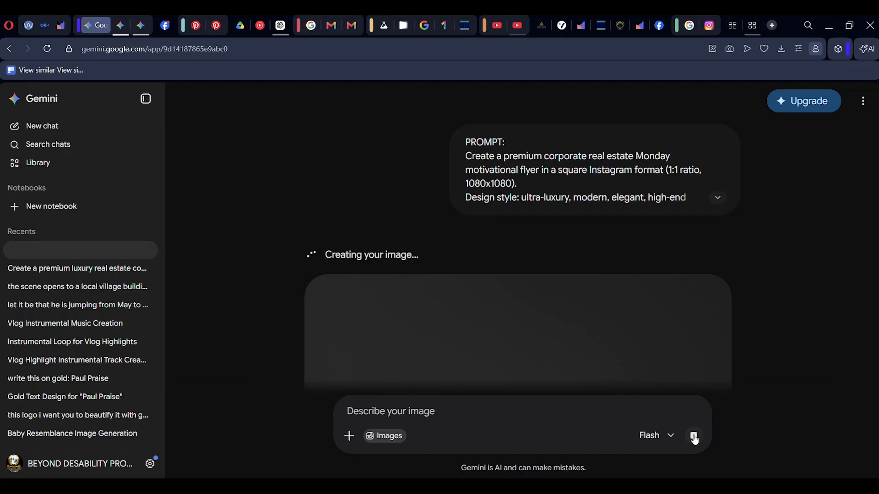
Review the generated Monday flyer image.
{"action": "scroll", "coordinate": [659, 306], "scroll_direction": "down", "scroll_amount": 3}
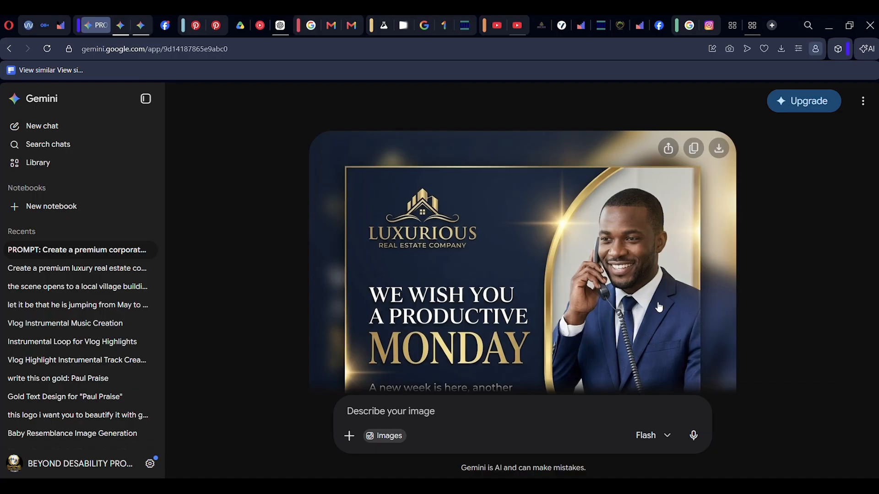
{"action": "scroll", "coordinate": [659, 307], "scroll_direction": "down", "scroll_amount": 3}
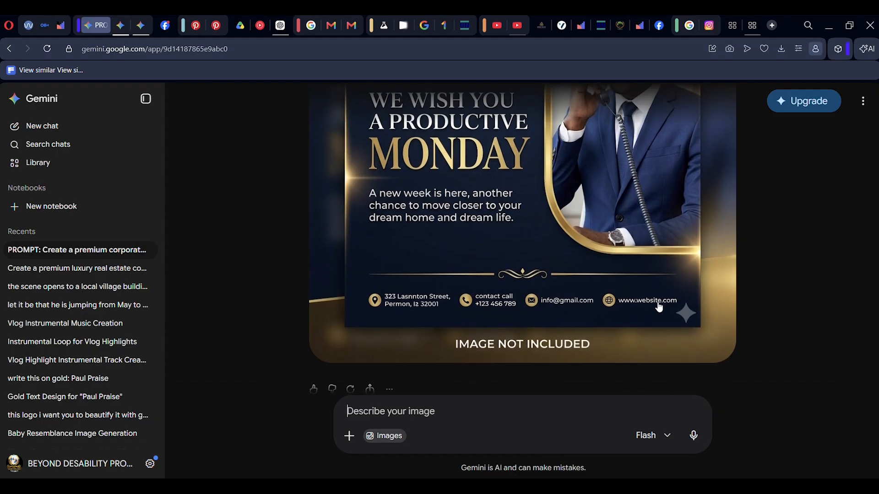
{"action": "scroll", "coordinate": [659, 307], "scroll_direction": "up", "scroll_amount": 2}
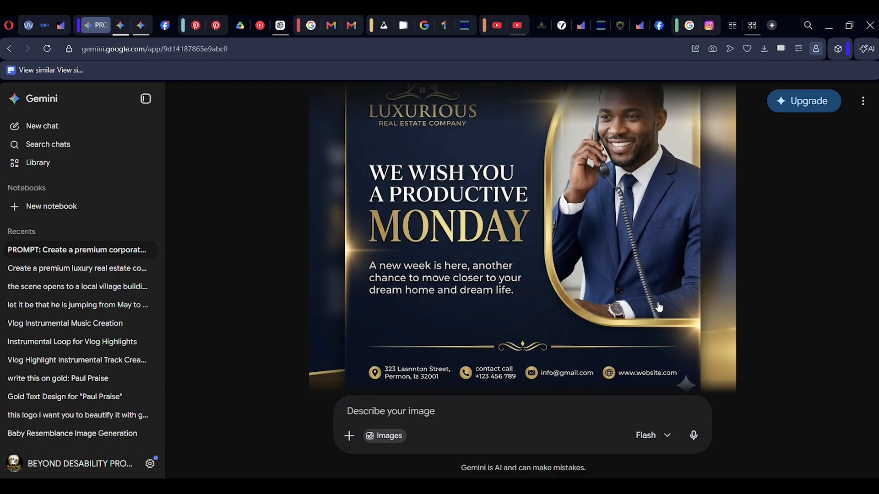
{"action": "scroll", "coordinate": [658, 307], "scroll_direction": "down", "scroll_amount": 2}
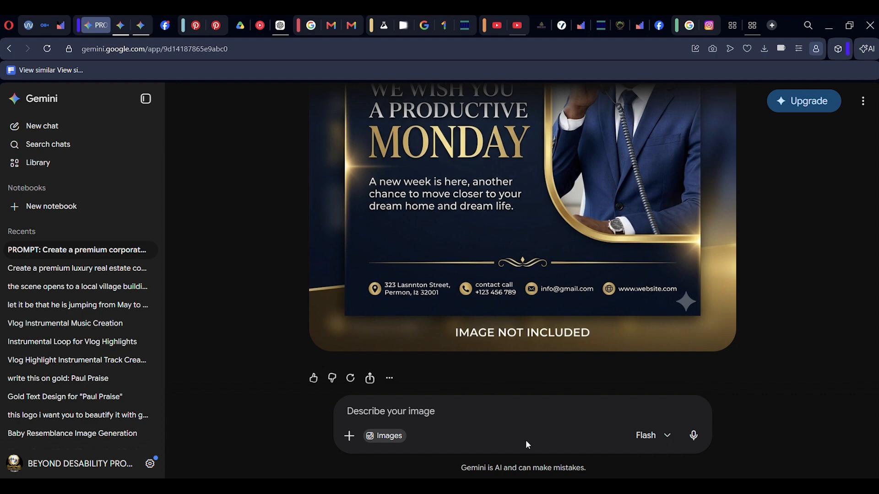
Attach the blue-outfit portrait photo from the Downloads folder to the Gemini prompt.
{"action": "left_click", "coordinate": [430, 407]}
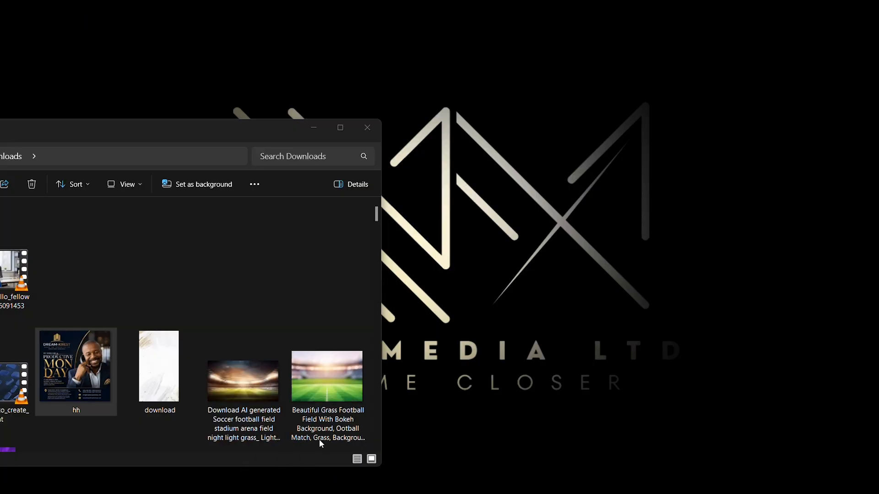
{"action": "left_click", "coordinate": [319, 438]}
{"action": "scroll", "coordinate": [109, 337], "scroll_direction": "down", "scroll_amount": 3}
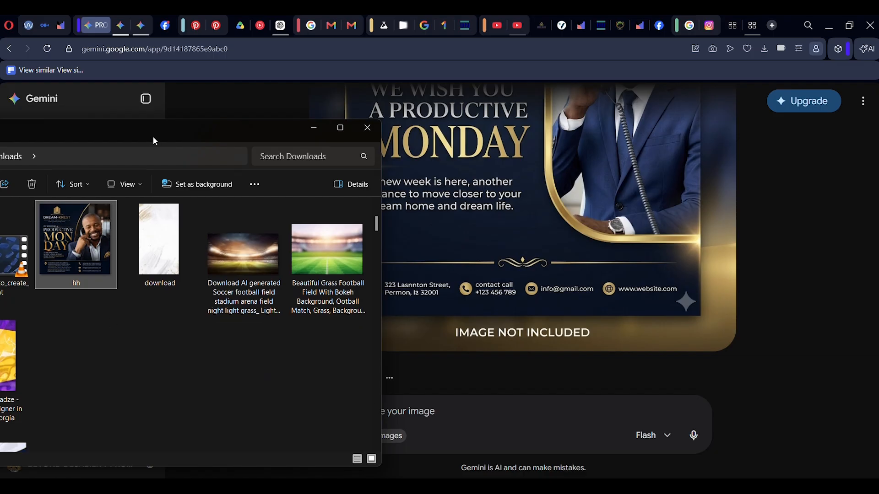
{"action": "left_click_drag", "start_coordinate": [153, 136], "coordinate": [311, 99]}
{"action": "scroll", "coordinate": [249, 358], "scroll_direction": "down", "scroll_amount": 6}
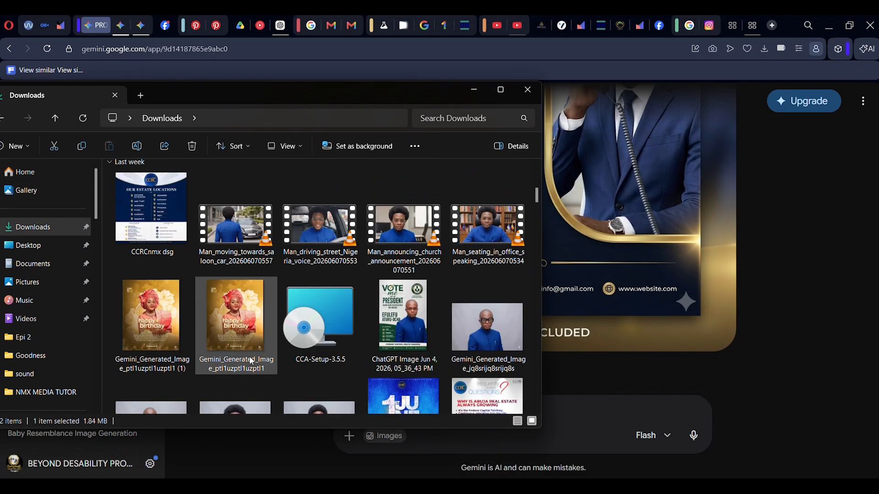
{"action": "left_click_drag", "start_coordinate": [361, 82], "coordinate": [341, 87]}
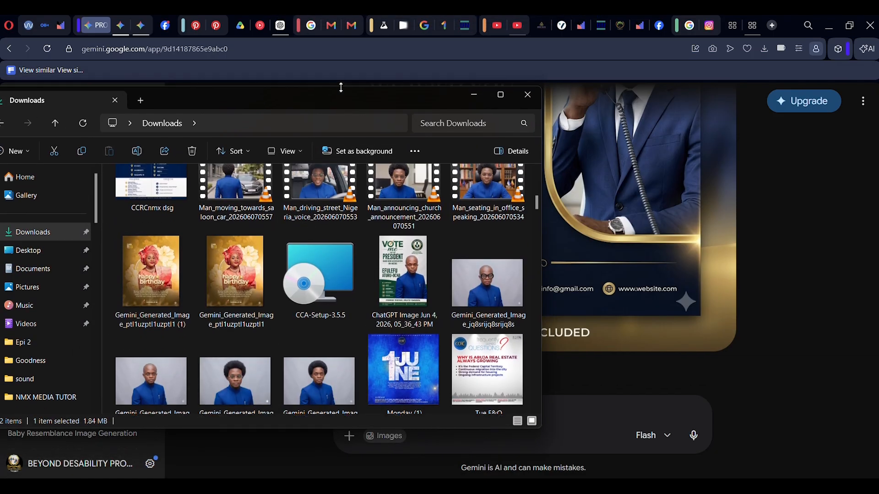
{"action": "left_click", "coordinate": [486, 284]}
{"action": "left_click_drag", "start_coordinate": [486, 285], "coordinate": [607, 419]}
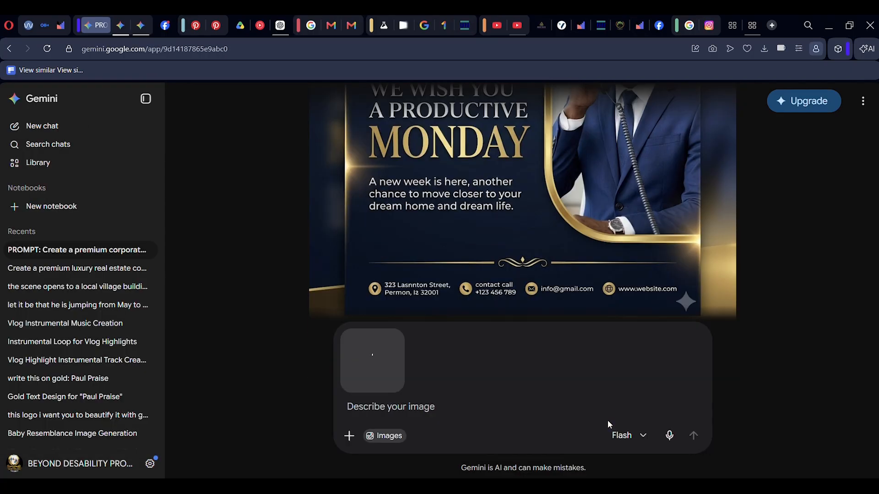
Ask Gemini to "replace the picture with this" and submit.
{"action": "type", "text": "reap"}
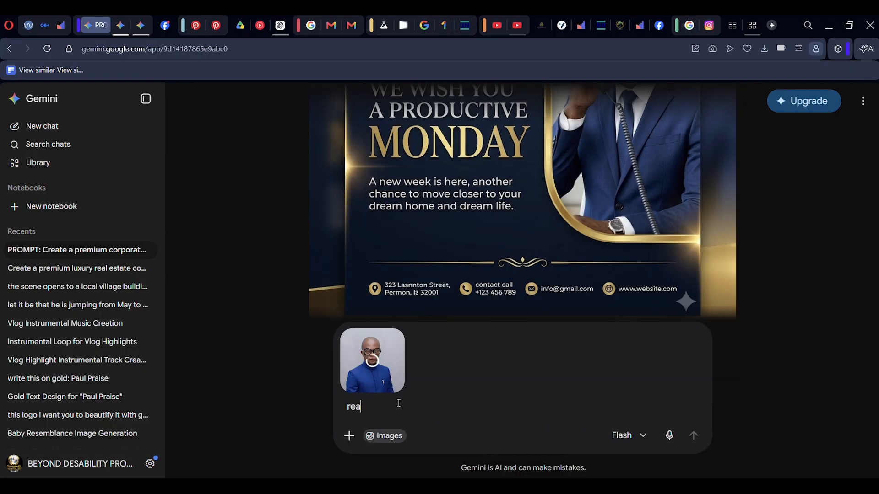
{"action": "key", "text": "BackSpace"}
{"action": "key", "text": "BackSpace"}
{"action": "type", "text": "p"}
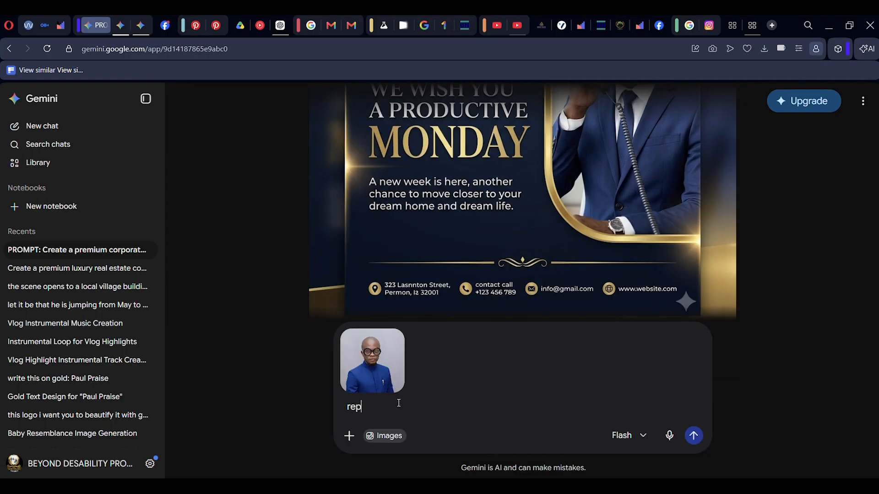
{"action": "type", "text": "lace the picture with "}
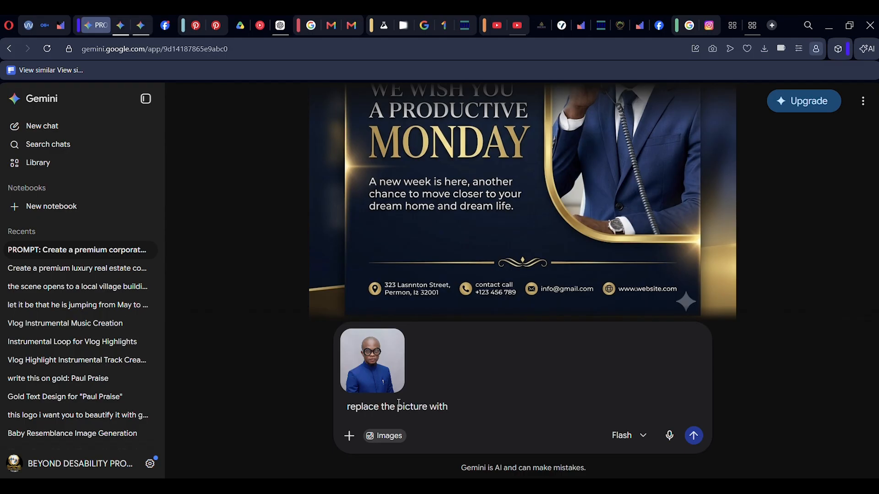
{"action": "type", "text": "this"}
{"action": "left_click", "coordinate": [693, 435]}
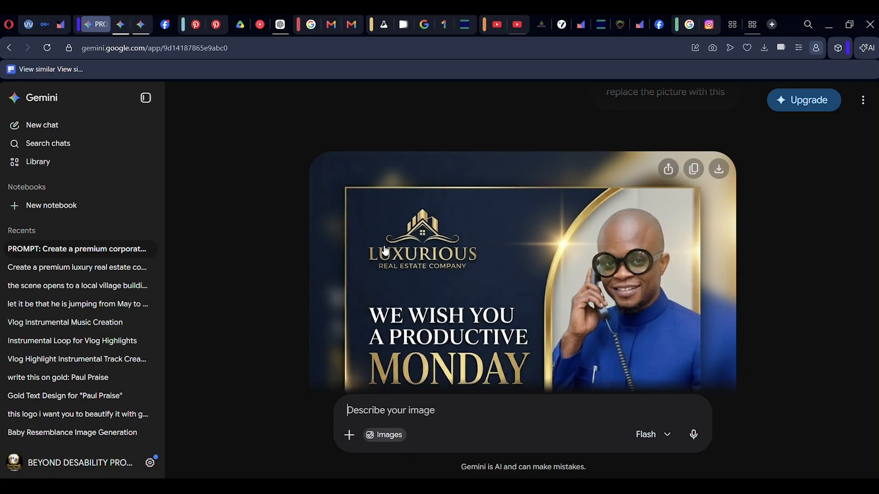
Review the regenerated flyer with the new portrait.
{"action": "scroll", "coordinate": [622, 275], "scroll_direction": "down", "scroll_amount": 3}
{"action": "scroll", "coordinate": [622, 275], "scroll_direction": "down", "scroll_amount": 1}
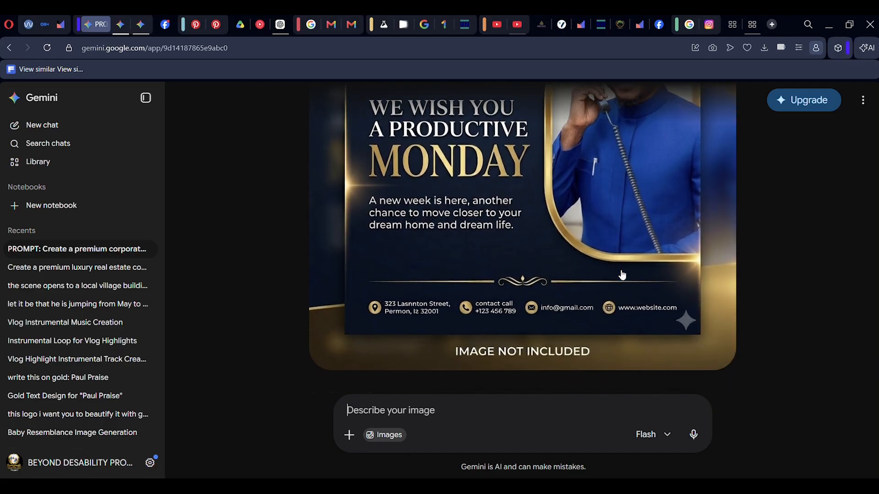
{"action": "scroll", "coordinate": [641, 265], "scroll_direction": "up", "scroll_amount": 2}
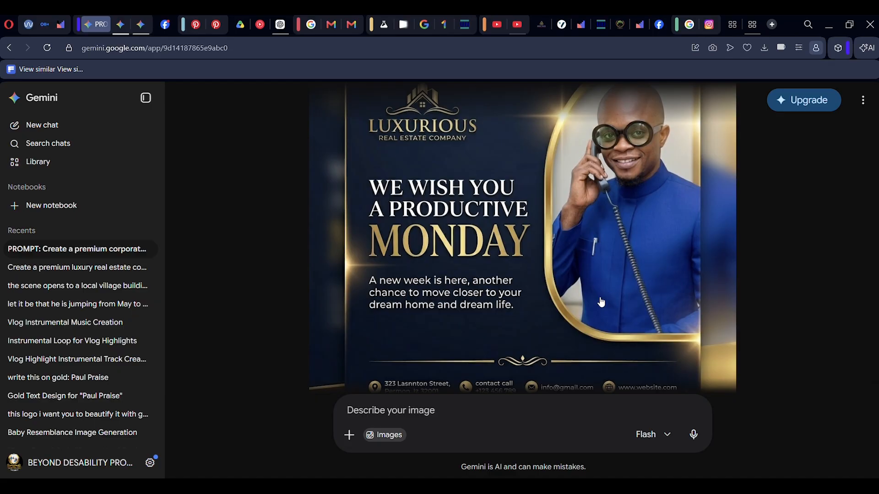
Ask Gemini to "change the monday to friday" on the flyer and review the result.
{"action": "left_click", "coordinate": [419, 409]}
{"action": "type", "text": "change"}
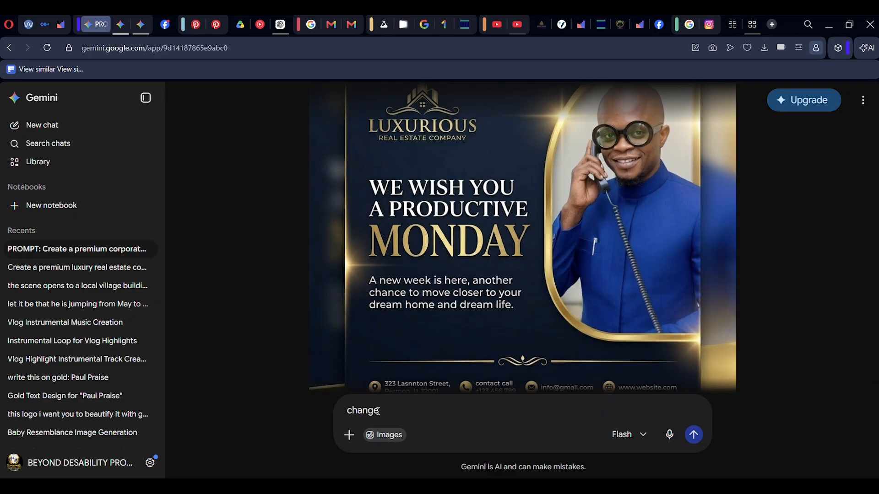
{"action": "key", "text": "BackSpace"}
{"action": "type", "text": "e the monday to friday"}
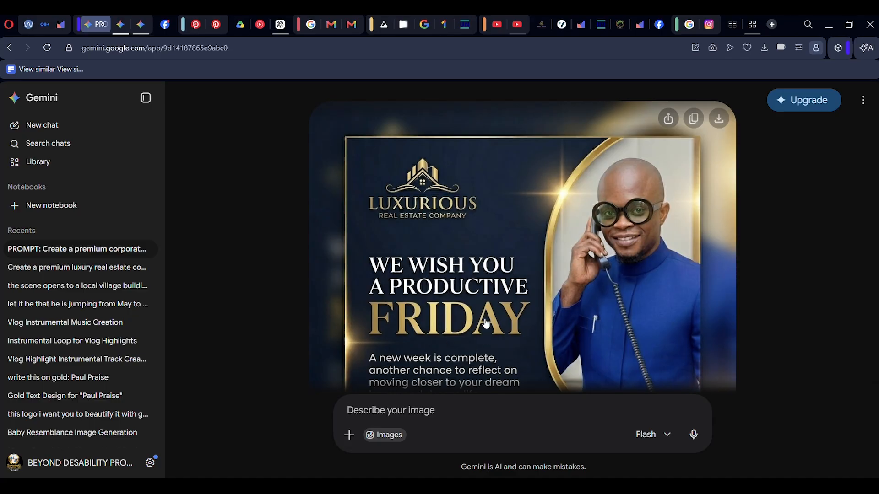
{"action": "scroll", "coordinate": [486, 323], "scroll_direction": "down", "scroll_amount": 2}
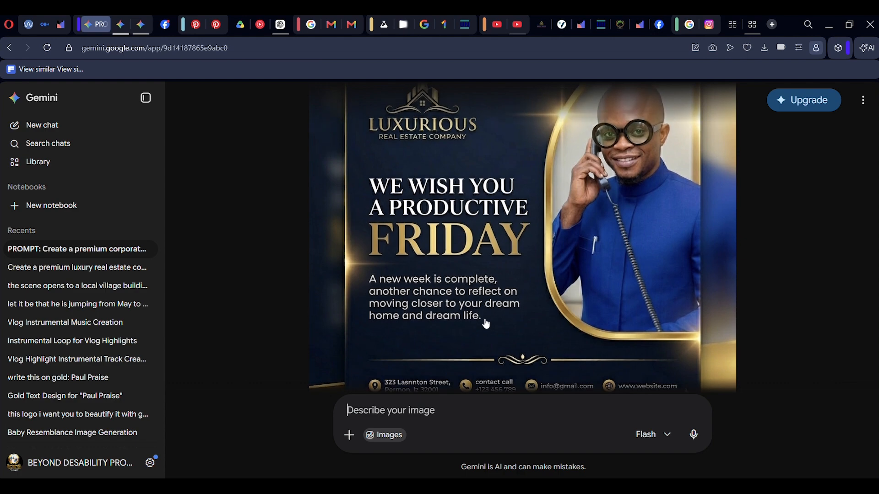
{"action": "scroll", "coordinate": [486, 323], "scroll_direction": "up", "scroll_amount": 2}
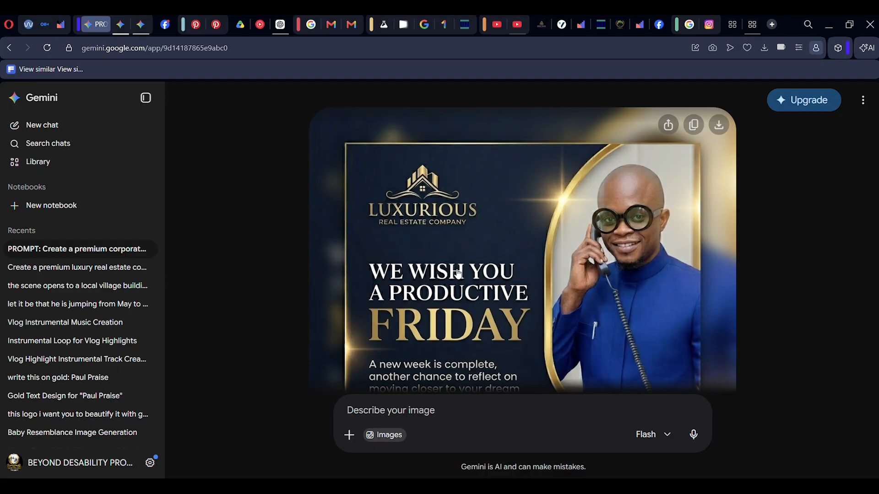
Attach the sample Monday flyer image "hh" from the Downloads folder to the Gemini prompt.
{"action": "key", "text": "super+Tab"}
{"action": "left_click", "coordinate": [250, 135]}
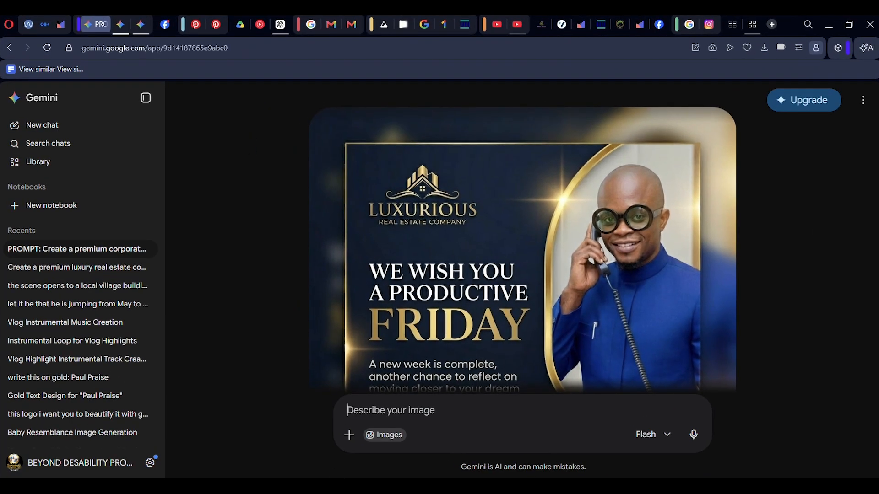
{"action": "mouse_move", "coordinate": [300, 486]}
{"action": "left_click", "coordinate": [307, 455]}
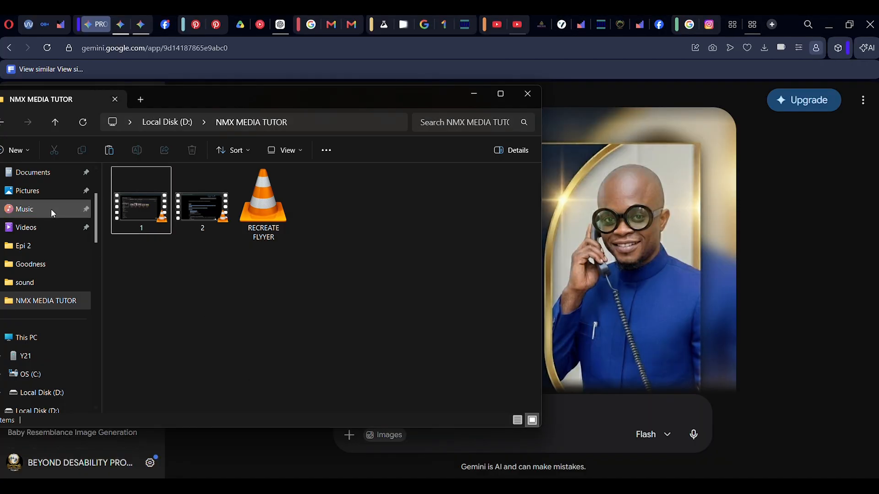
{"action": "left_click_drag", "start_coordinate": [97, 235], "coordinate": [103, 182]}
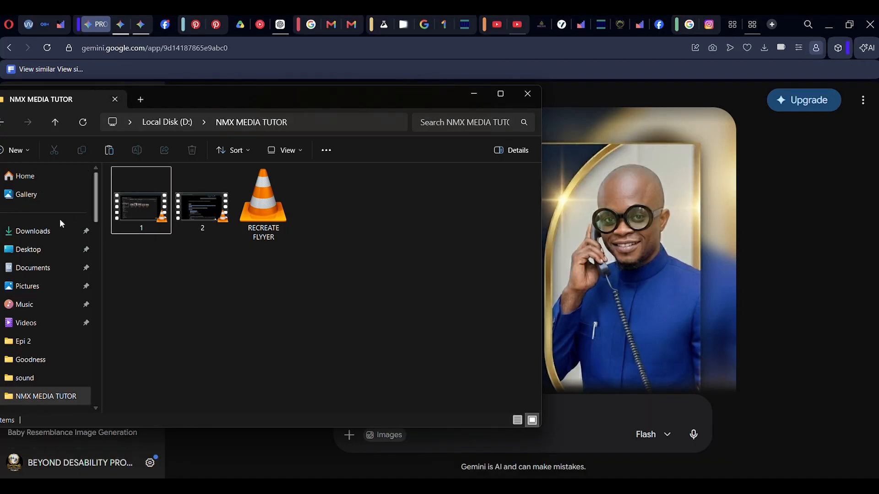
{"action": "left_click", "coordinate": [64, 234]}
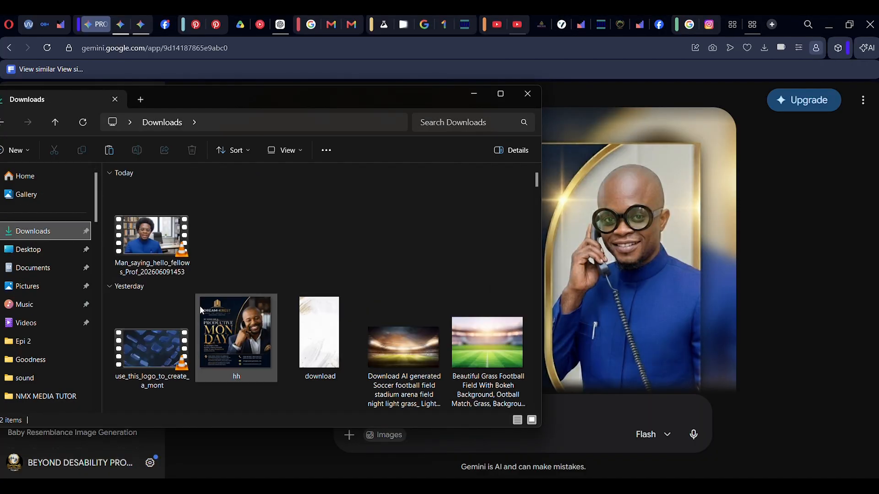
{"action": "left_click_drag", "start_coordinate": [247, 341], "coordinate": [588, 391]}
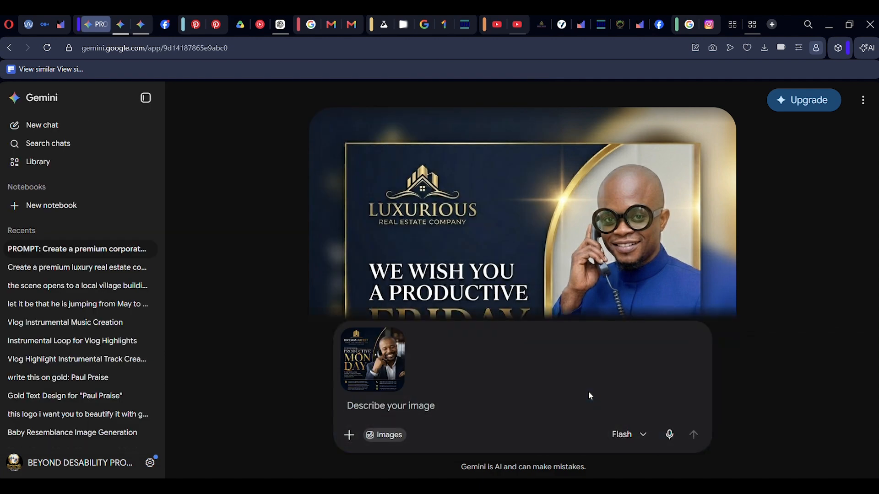
Ask Gemini to "make it look like this one" and submit the prompt.
{"action": "left_click", "coordinate": [443, 404]}
{"action": "type", "text": "make"}
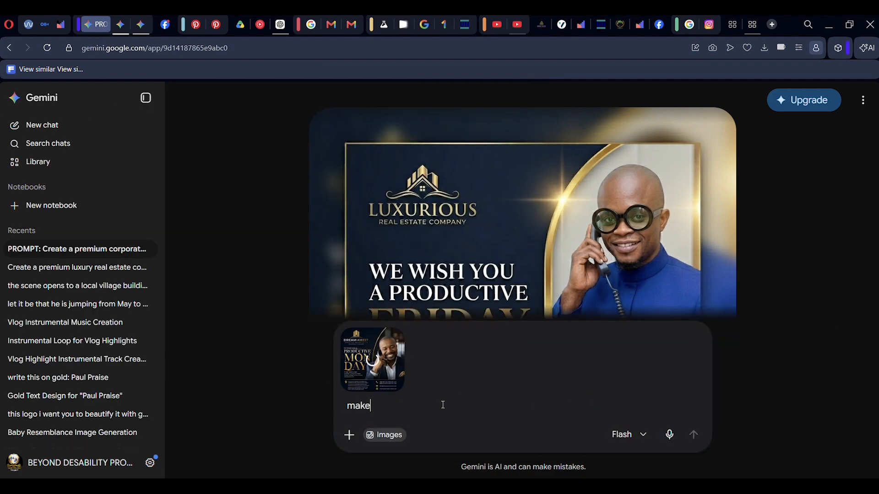
{"action": "type", "text": " it lo"}
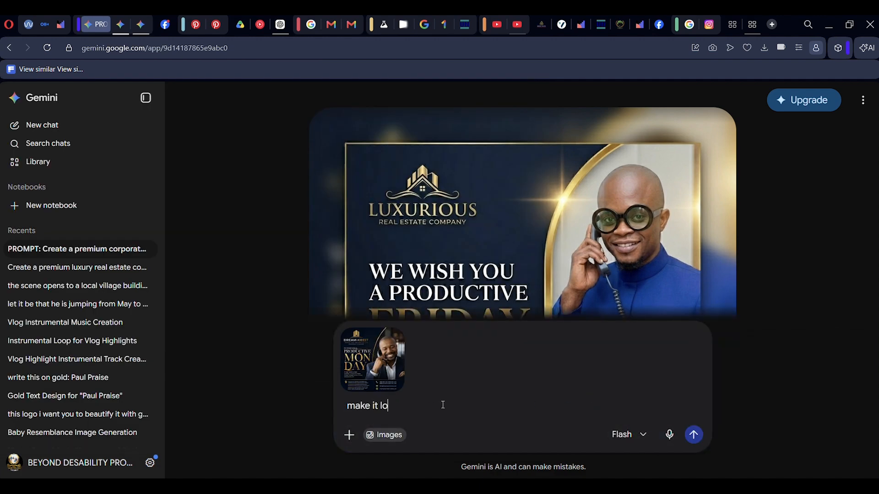
{"action": "type", "text": "ok like this one"}
{"action": "left_click", "coordinate": [694, 436]}
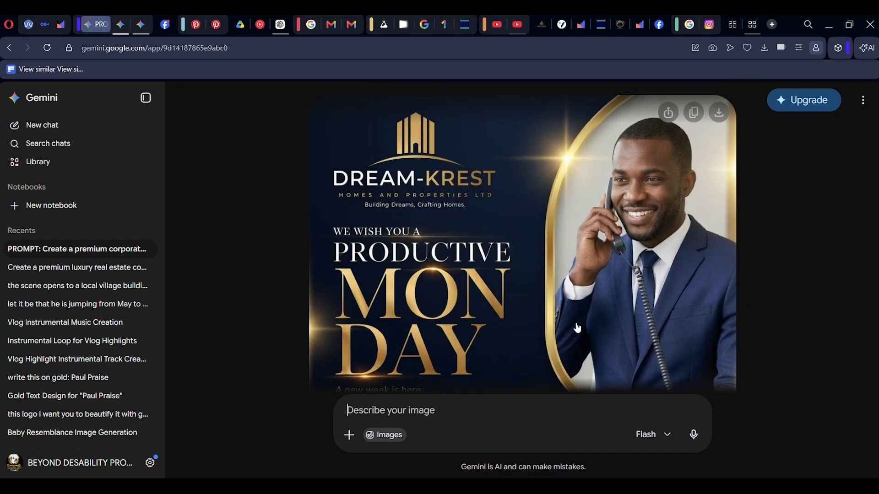
Review the regenerated flyer from top to bottom.
{"action": "scroll", "coordinate": [577, 327], "scroll_direction": "down", "scroll_amount": 3}
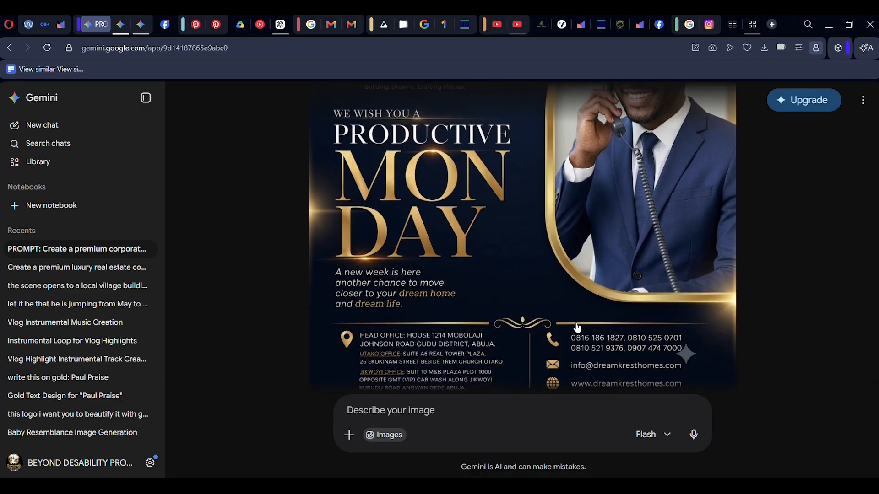
{"action": "scroll", "coordinate": [577, 328], "scroll_direction": "down", "scroll_amount": 2}
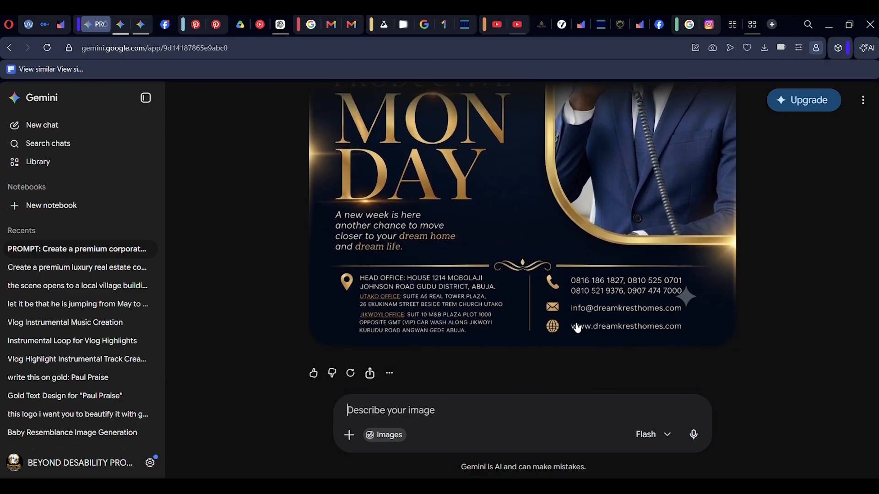
{"action": "scroll", "coordinate": [577, 328], "scroll_direction": "up", "scroll_amount": 3}
{"action": "scroll", "coordinate": [577, 327], "scroll_direction": "up", "scroll_amount": 3}
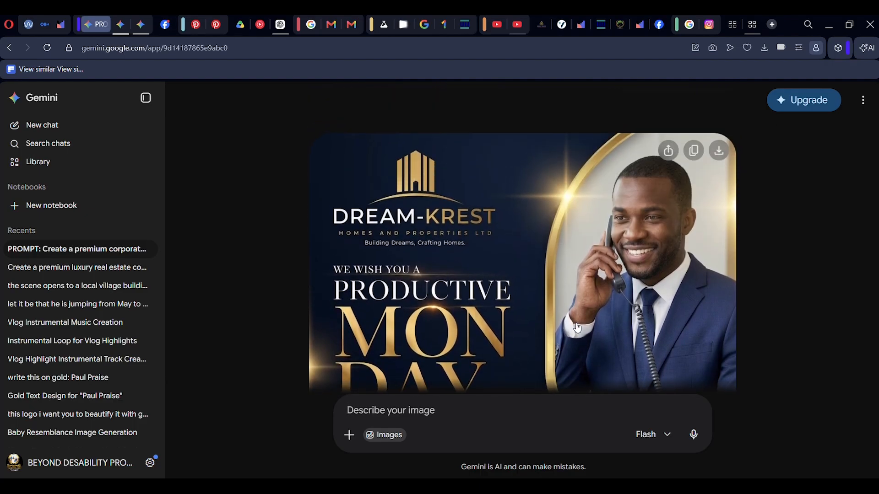
{"action": "scroll", "coordinate": [577, 328], "scroll_direction": "down", "scroll_amount": 2}
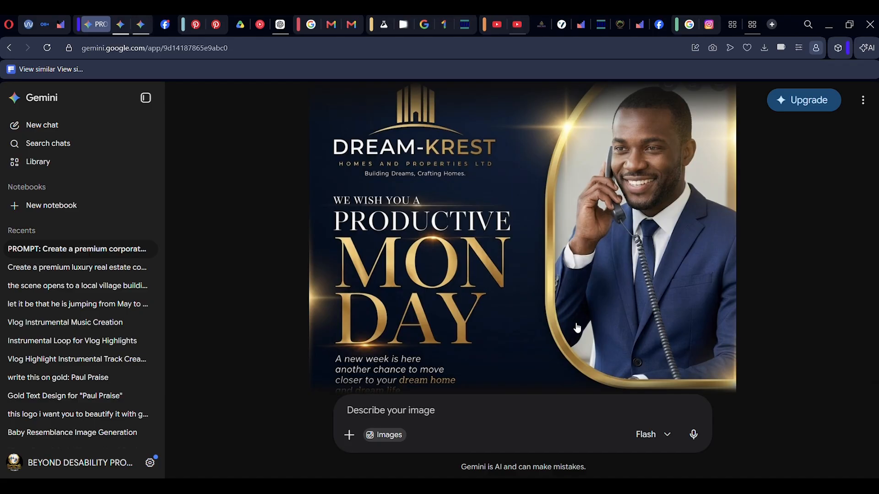